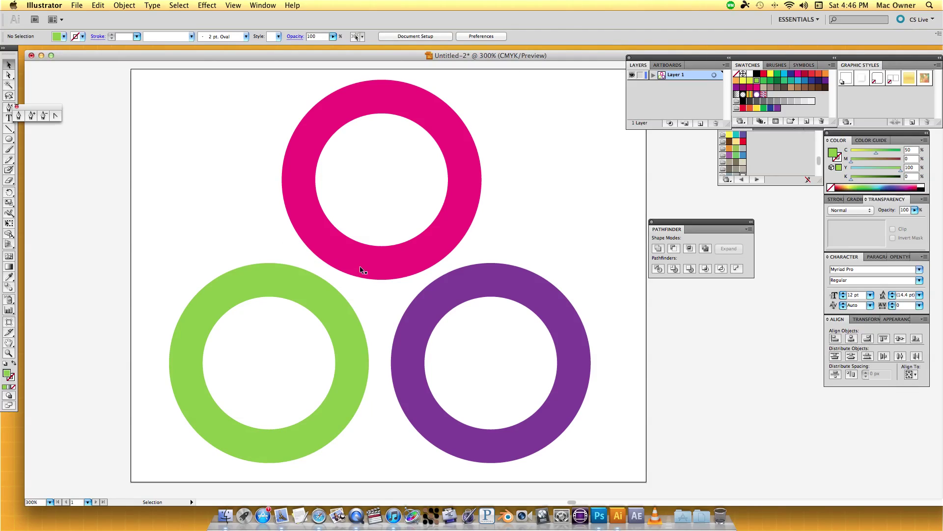
Step: Move the three rings together into an overlapping chain, with green in front of magenta and purple behind magenta
left_click(353, 360)
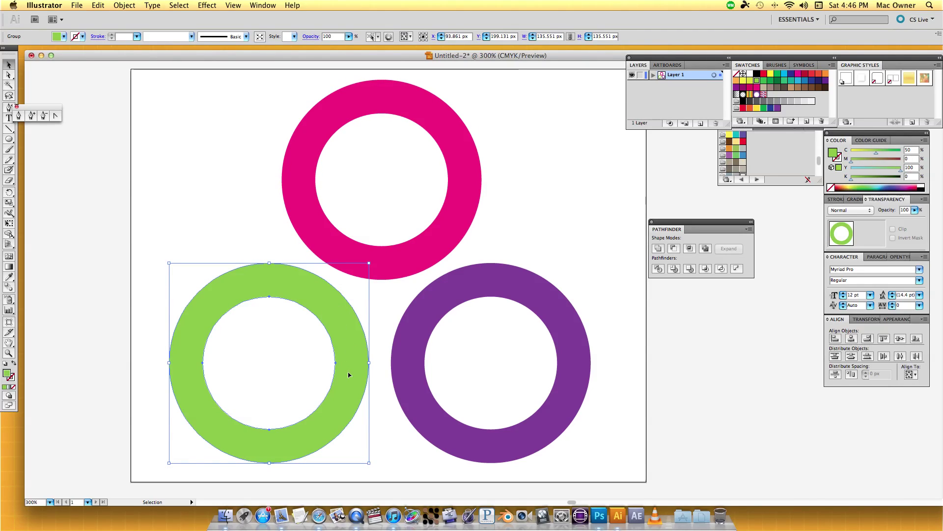
left_click_drag(348, 388, 359, 253)
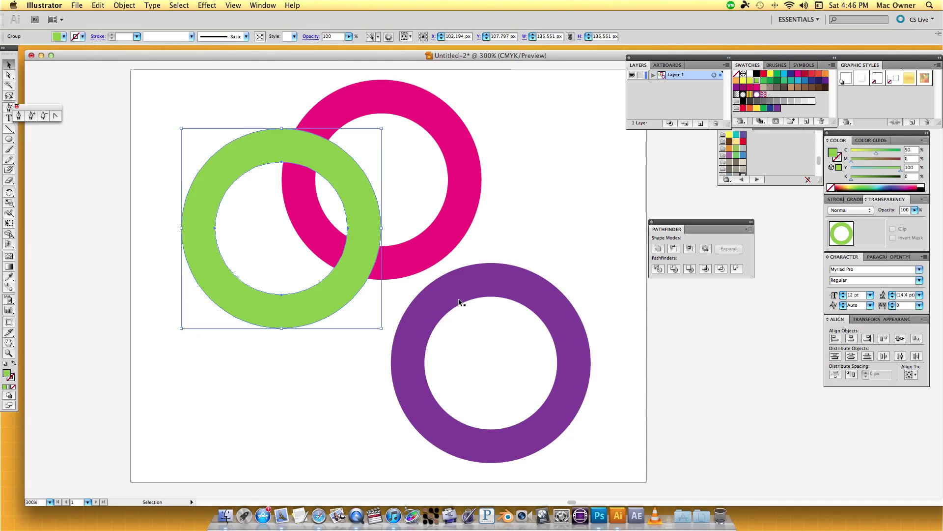
left_click_drag(456, 302, 467, 154)
left_click_drag(296, 397, 437, 261)
left_click_drag(425, 224, 415, 308)
left_click(585, 455)
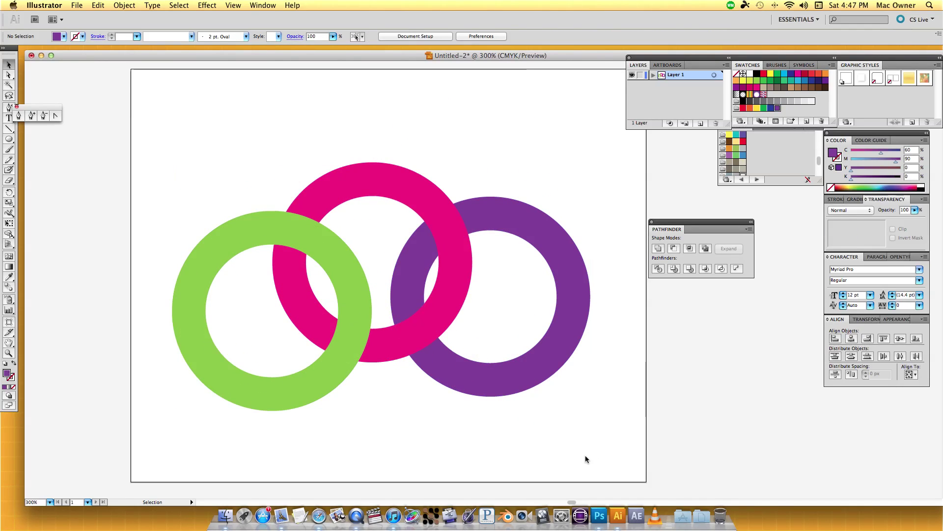
Step: Raise the purple ring level with the magenta ring and set the Pathfinder palette beside the artwork
left_click_drag(482, 387, 483, 361)
mouse_move(698, 224)
left_mouse_down()
mouse_move(696, 246)
mouse_move(687, 238)
left_mouse_up()
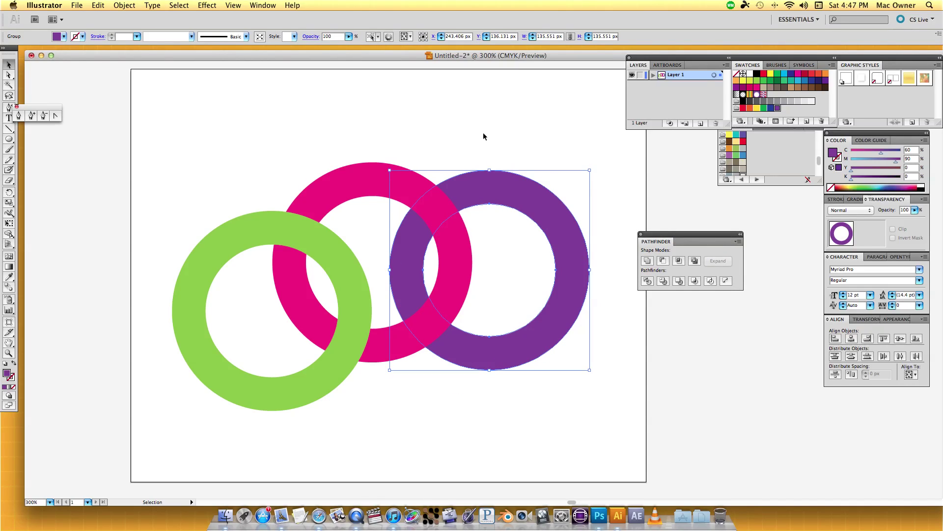
left_click(268, 7)
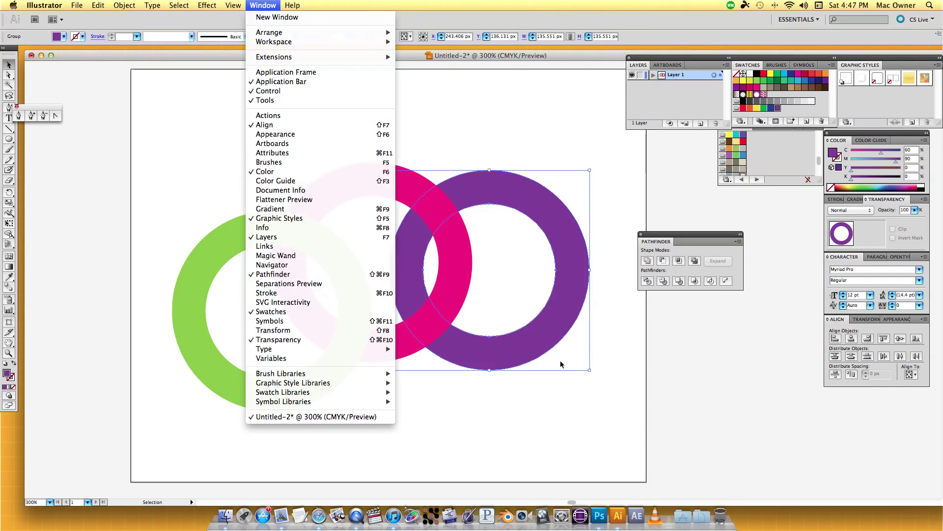
left_click(655, 395)
left_click_drag(550, 330, 551, 322)
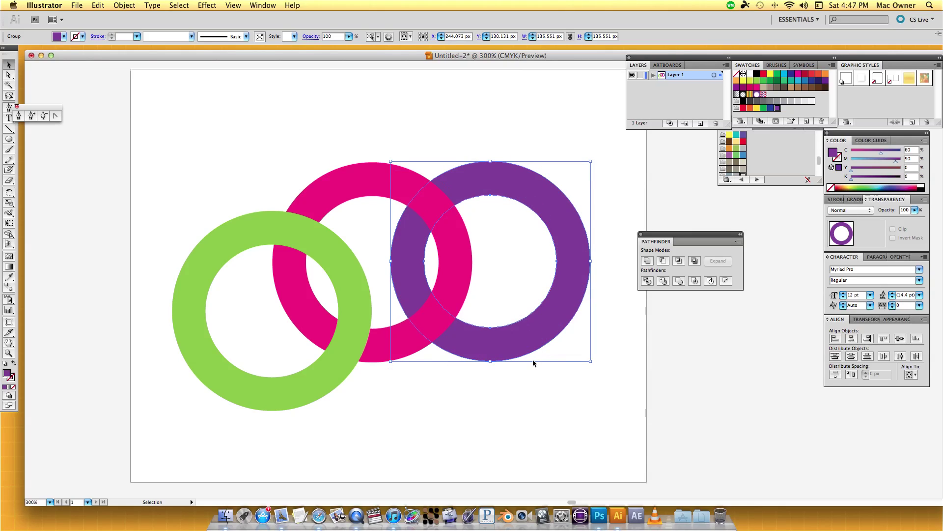
Step: Divide the magenta and purple rings with Pathfinder, and ungroup the resulting pieces
left_click_drag(496, 411, 398, 280)
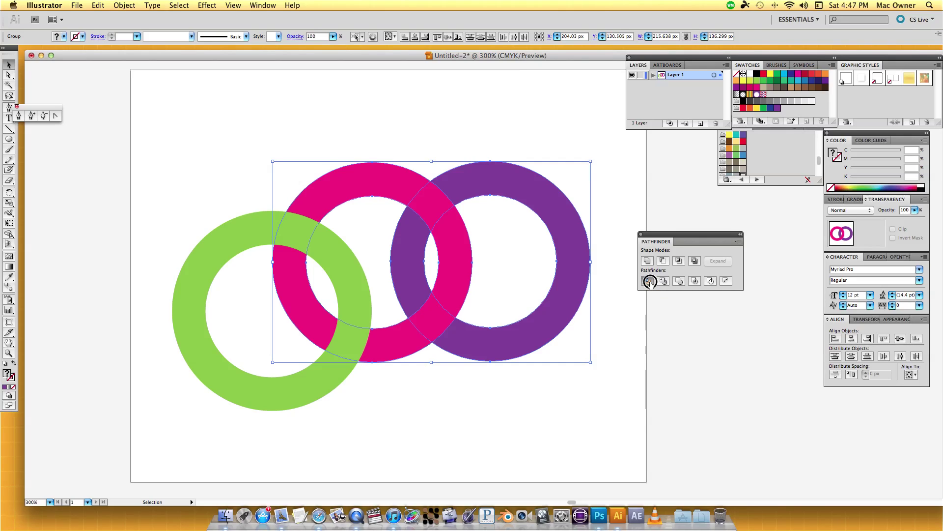
left_click(649, 281)
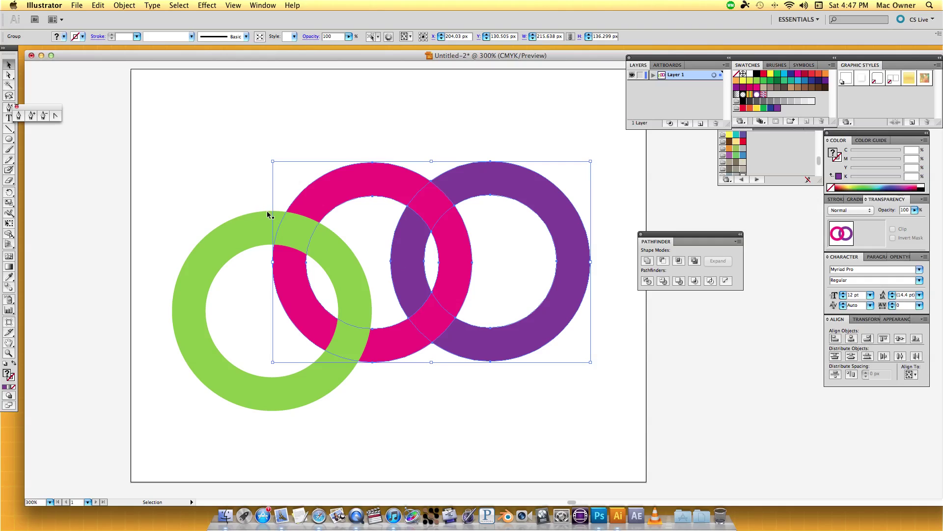
key("super")
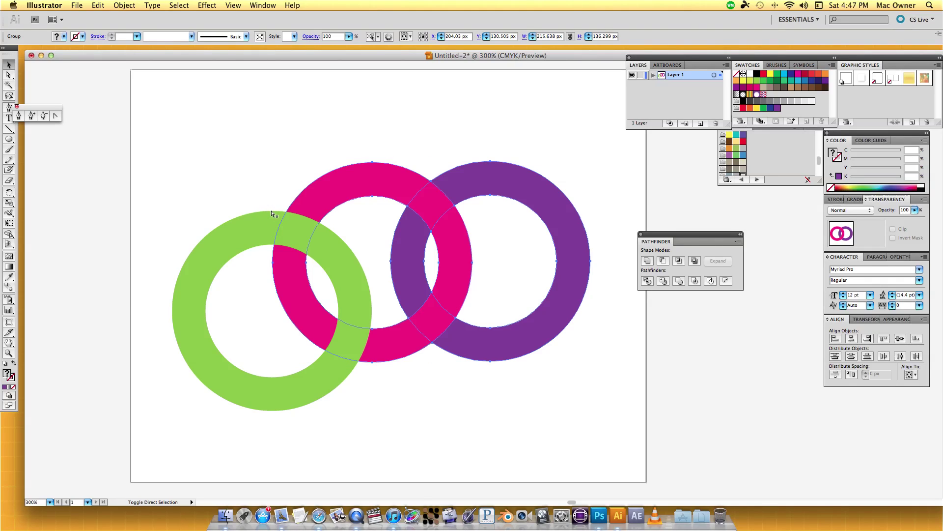
left_click(408, 137)
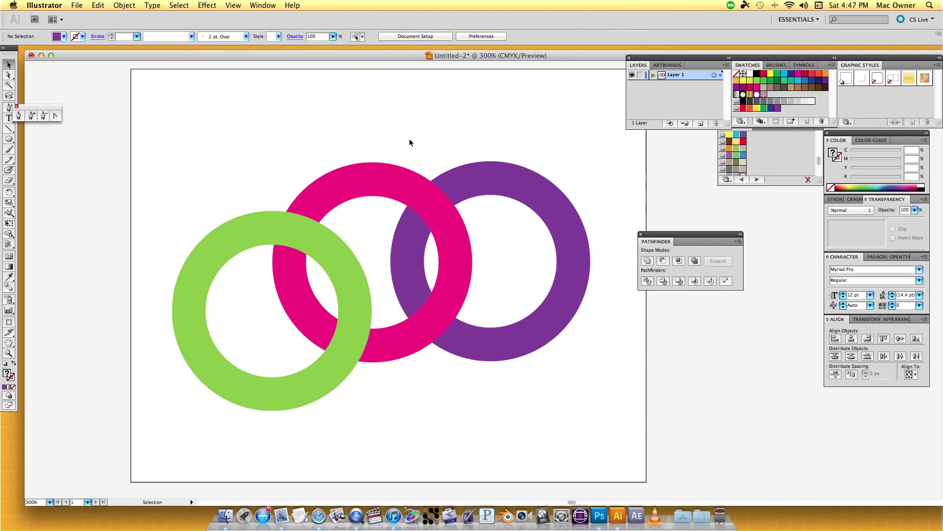
Step: Examine the separate pieces of the divided magenta and purple rings by selecting them one after another
left_click(437, 201)
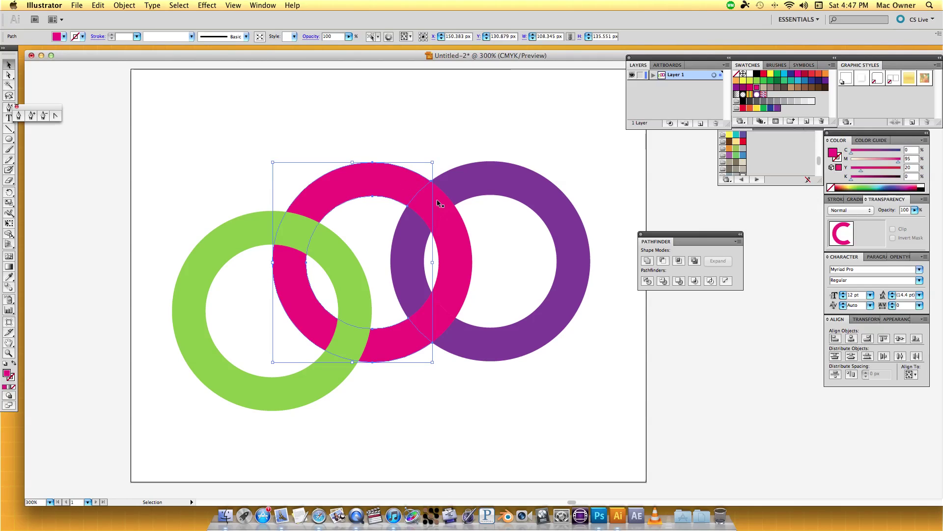
left_click(420, 241)
left_click(423, 285)
left_click(420, 338)
left_click(383, 347)
left_click(449, 277)
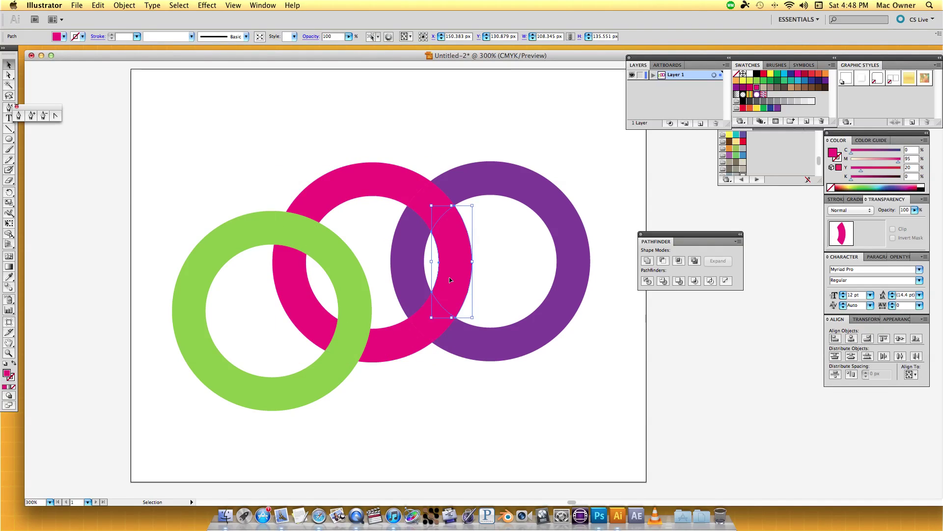
left_click(485, 341)
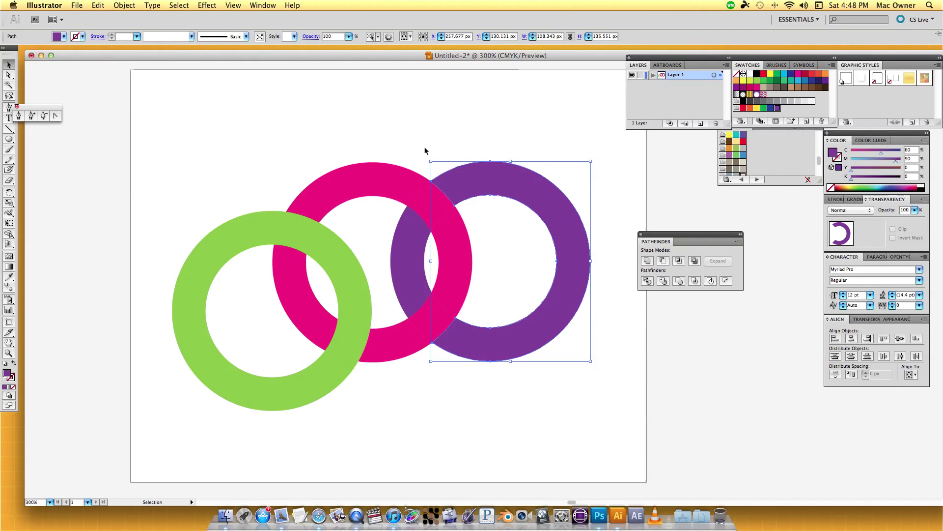
left_click_drag(402, 112, 473, 239)
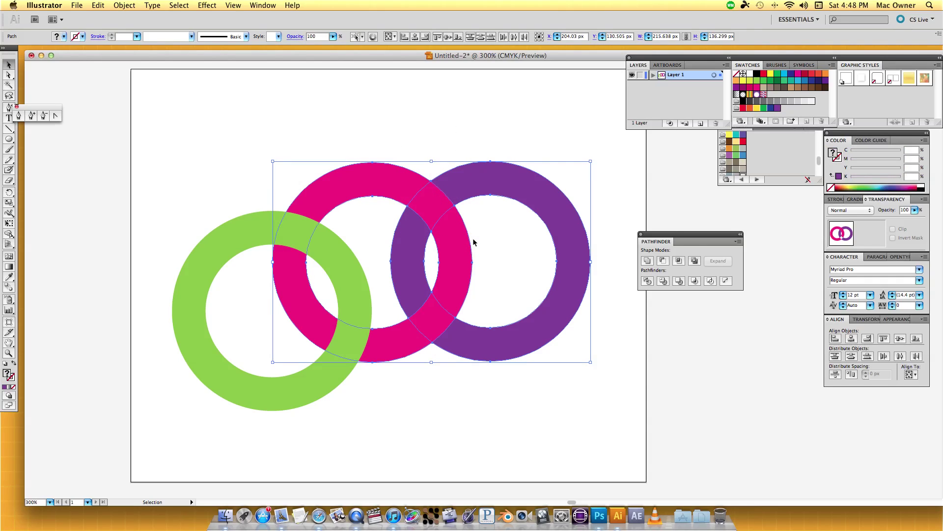
left_click(371, 120)
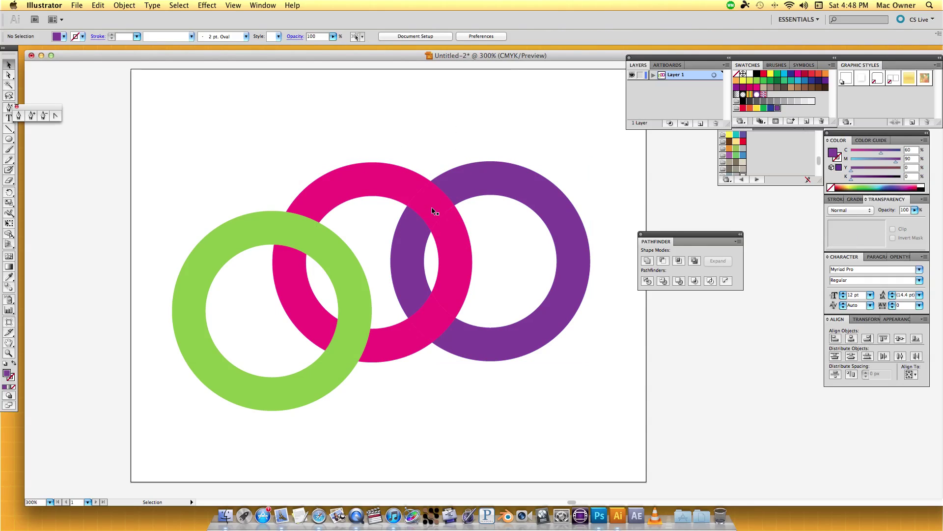
Step: Recolour the upper overlap piece between the magenta and purple rings with the purple sampled from the adjacent ring
left_click(432, 209)
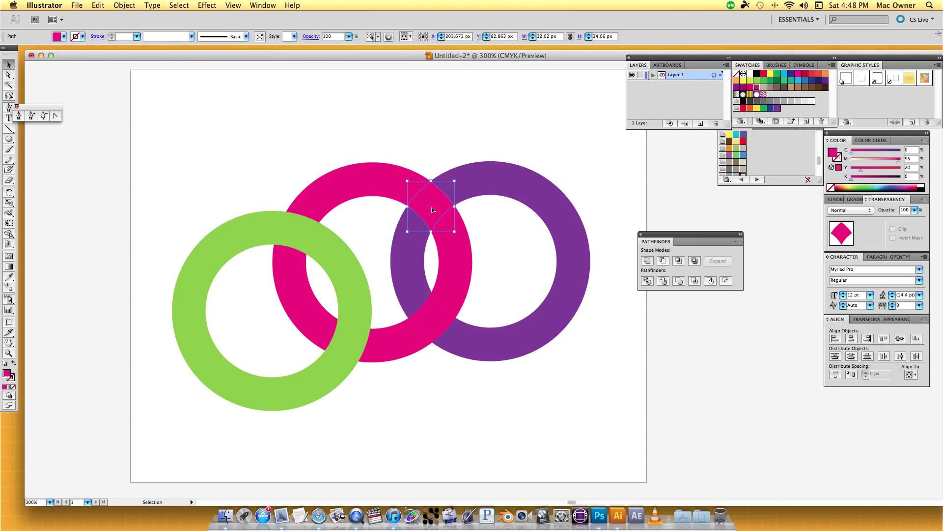
left_click(8, 277)
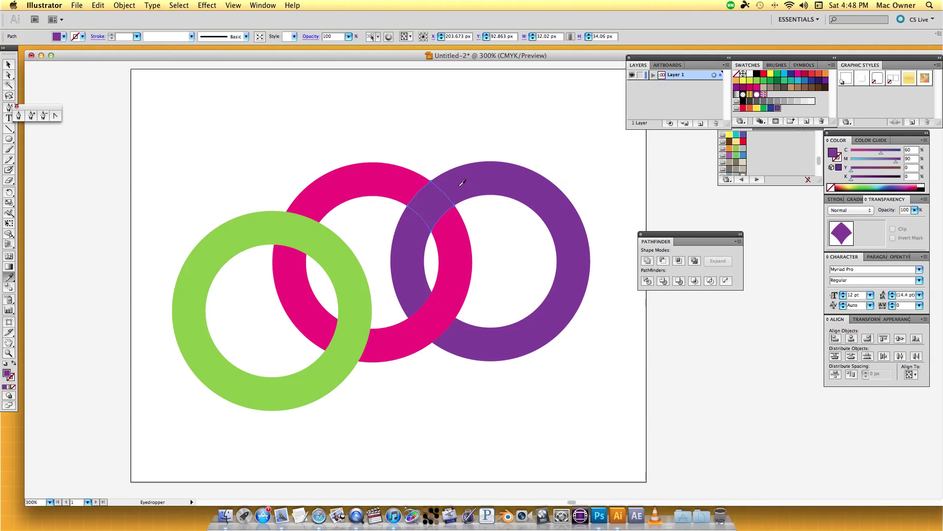
left_click(8, 64)
left_click(397, 131)
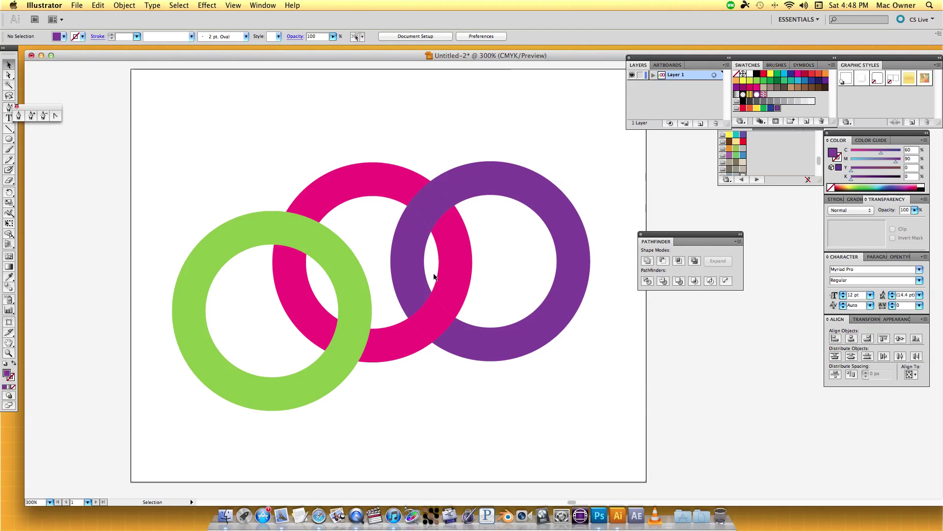
Step: Try moving the upper purple overlap piece and the inner purple arc out of the rings, undoing each move
left_click(412, 265)
left_click(443, 204)
left_click(421, 217)
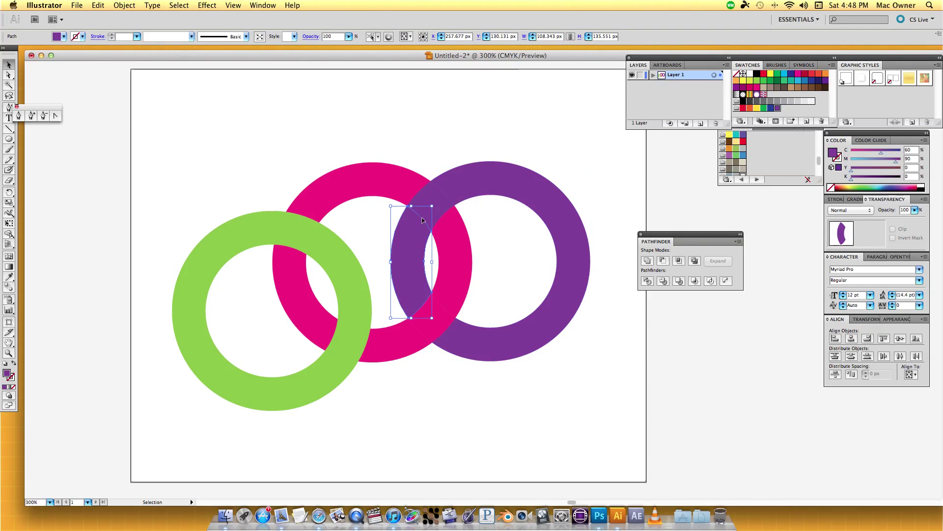
left_click_drag(444, 206, 591, 143)
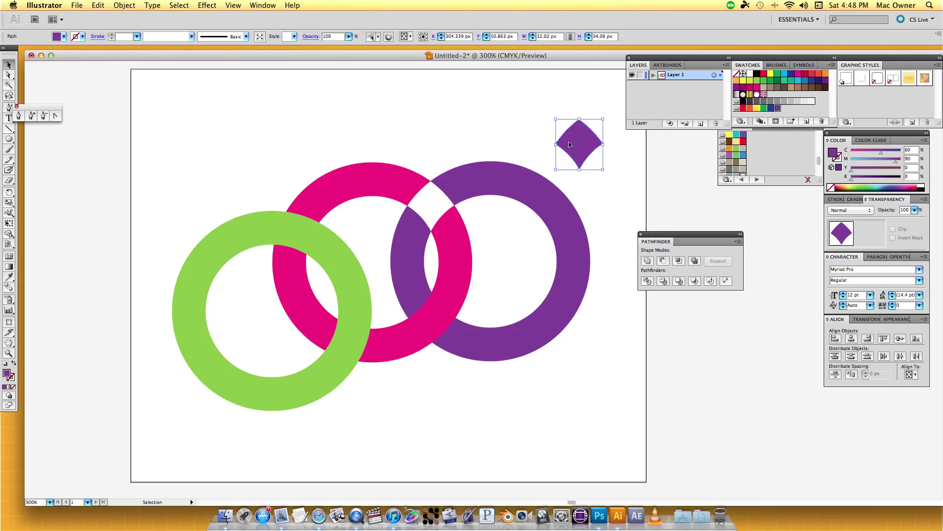
key("a")
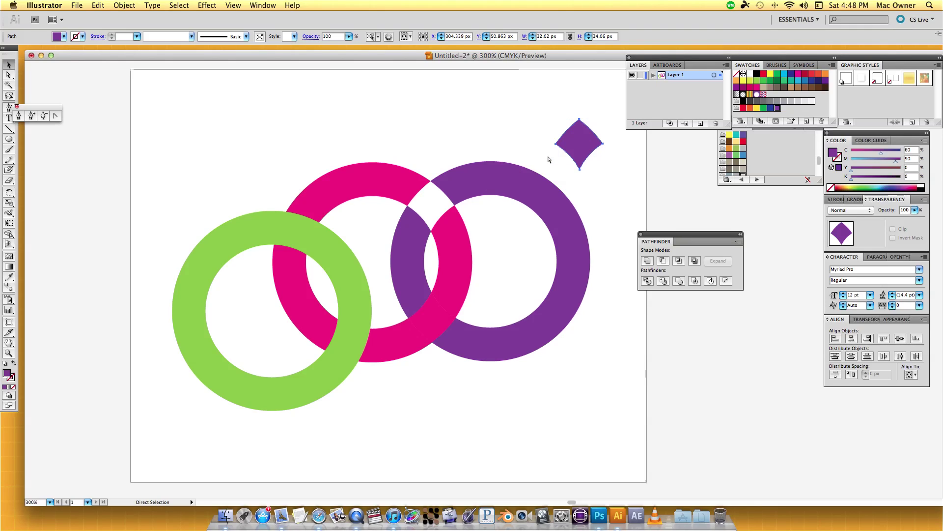
key("super+z")
key("v")
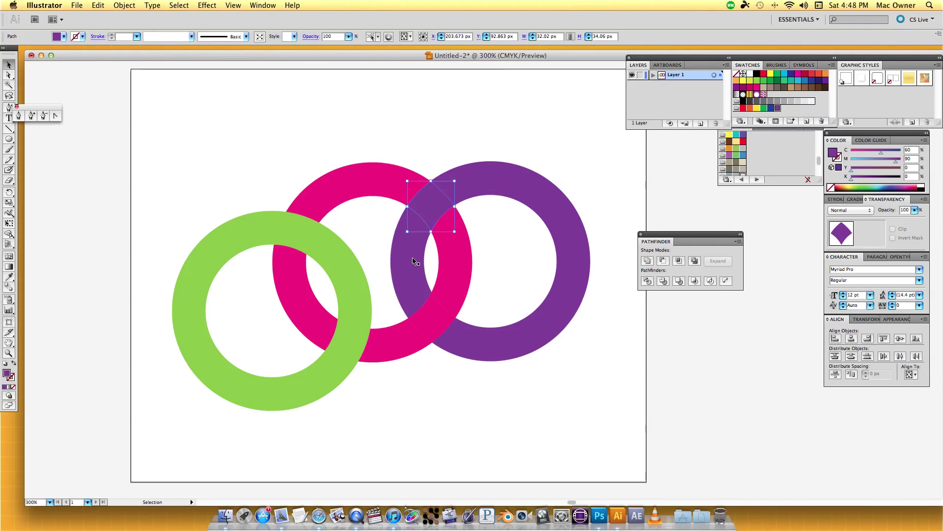
left_click_drag(412, 261, 518, 227)
key("super+z")
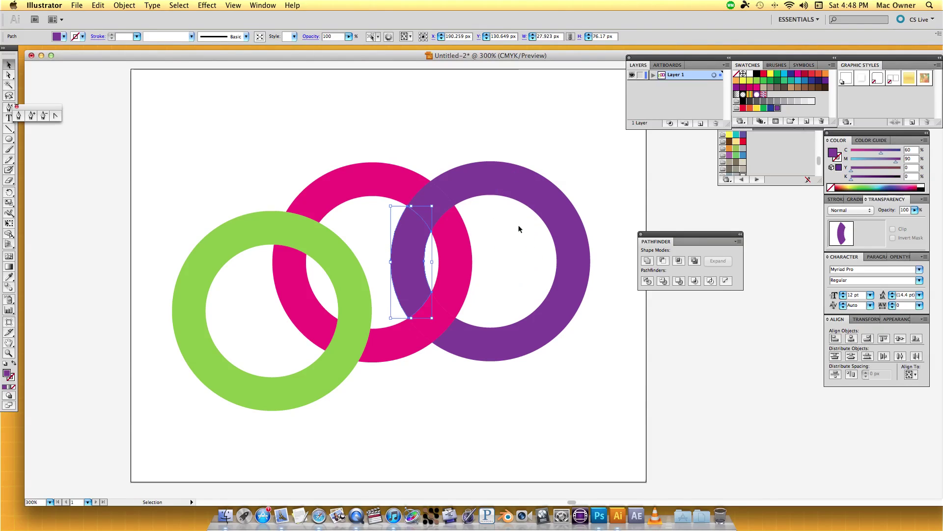
Step: Group the upper overlap piece, the inner purple arc and the rest of the purple ring
left_click(444, 208)
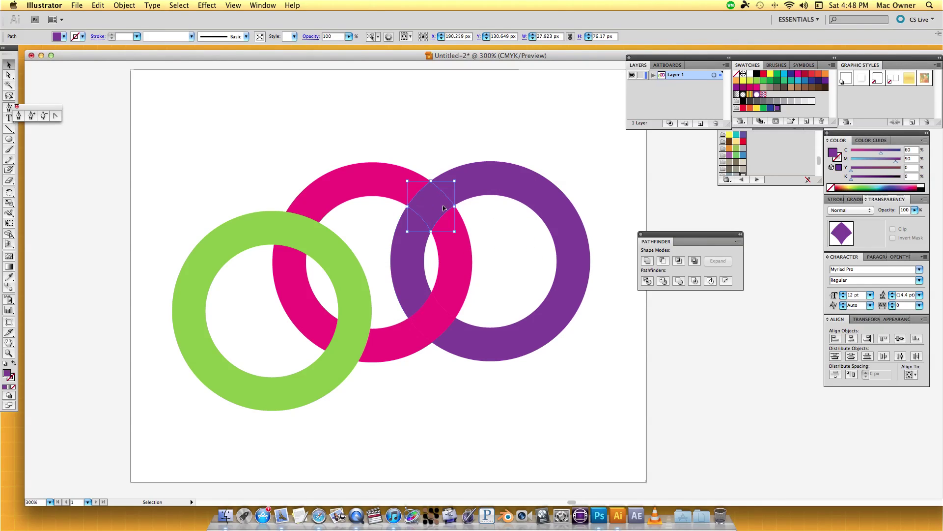
left_click(393, 265, "shift")
left_click(498, 181)
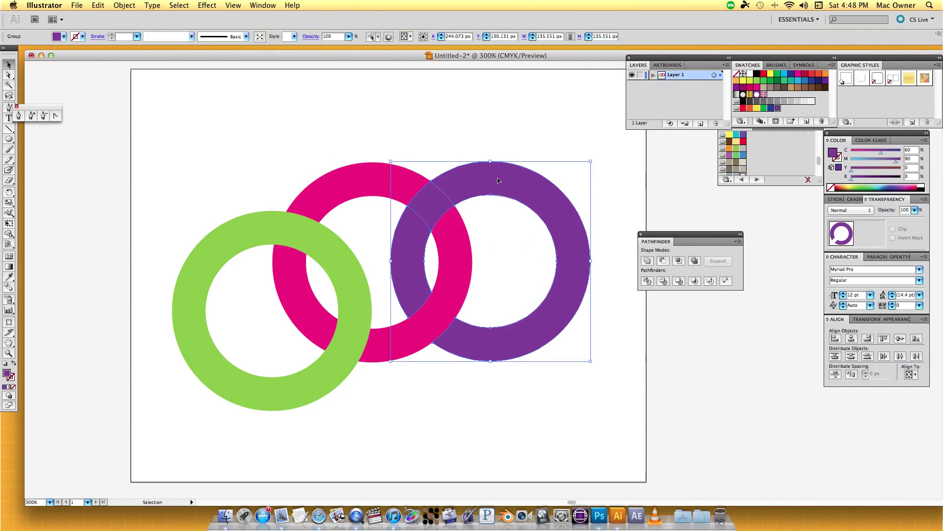
Step: Try moving the purple group away from the magenta ring and shifting a single piece of it, and undo these moves
left_click_drag(430, 187, 483, 165)
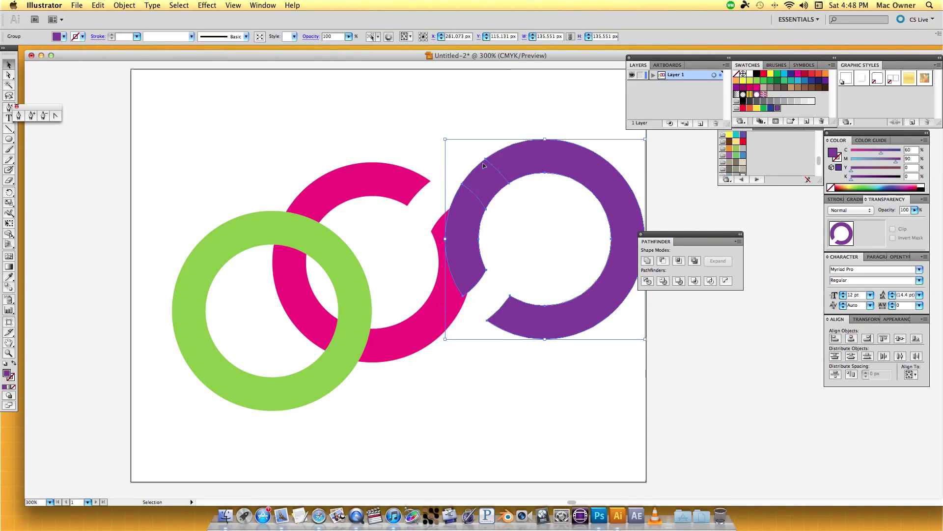
left_click(337, 116)
key("a")
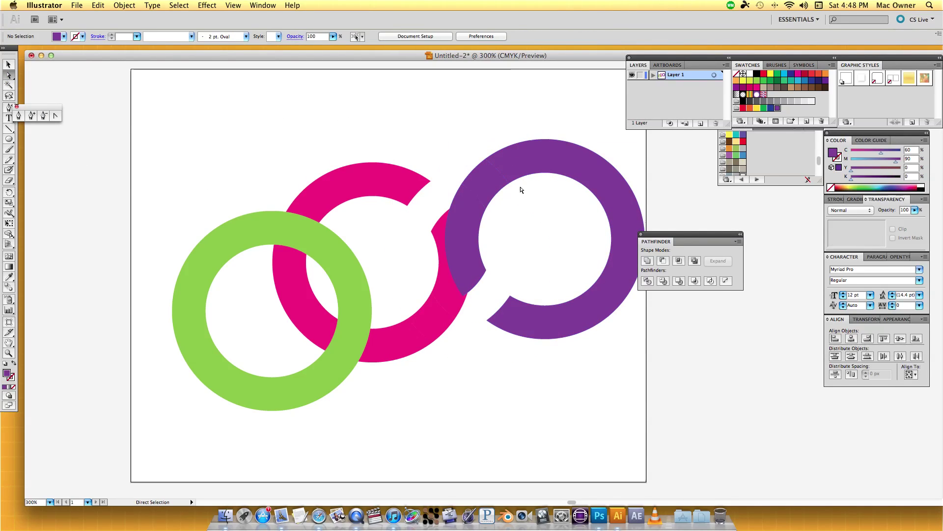
left_click_drag(488, 179, 436, 135)
key("super+z")
key("super+z")
key("super+z")
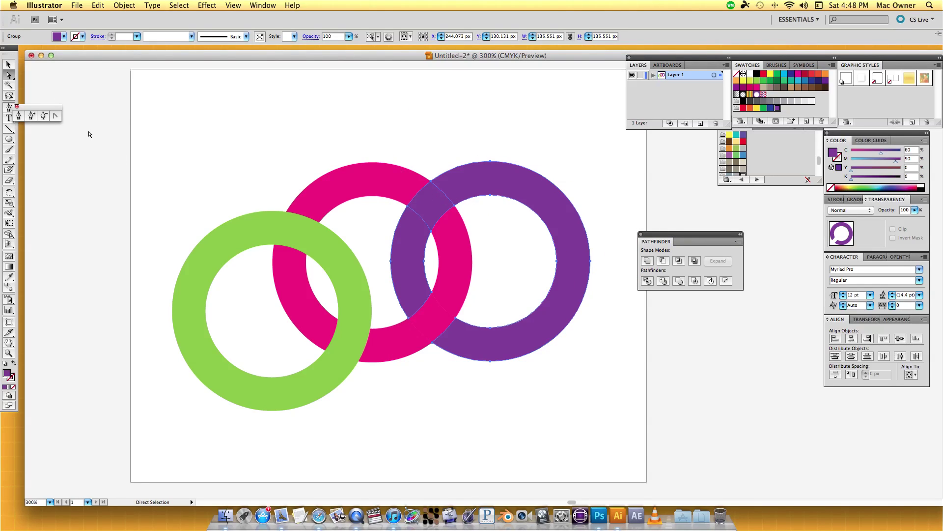
Step: Merge the purple ring's pieces into one shape with Pathfinder Merge and deselect it
left_click(445, 204)
left_click(445, 204, "alt")
left_click(680, 283)
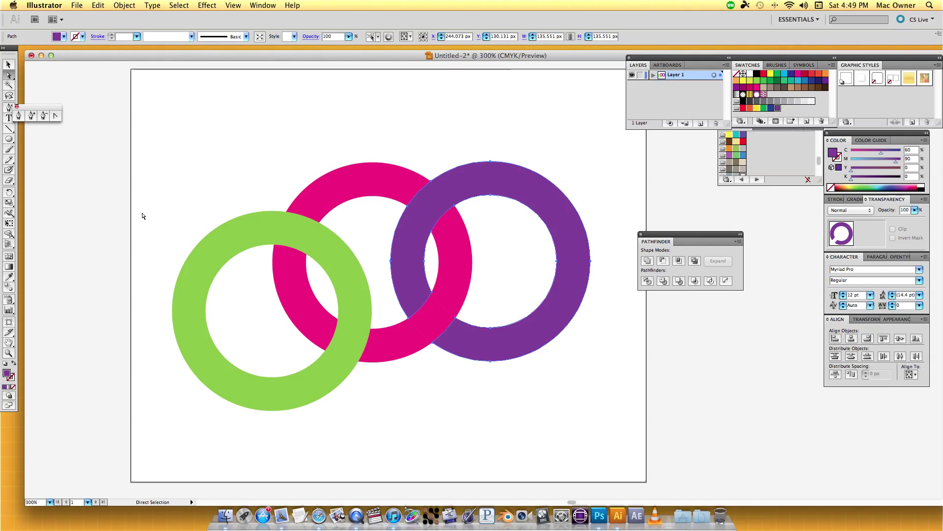
left_click(8, 65)
left_click(249, 91)
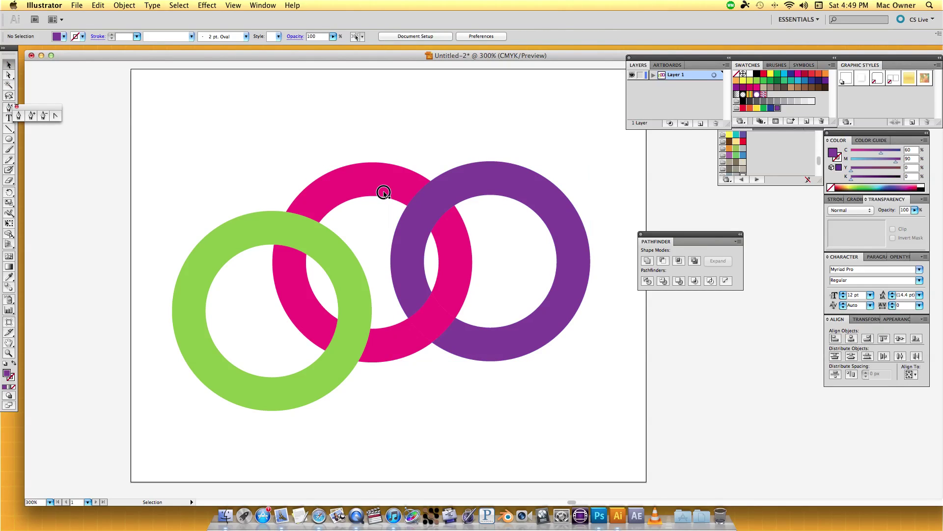
Step: Select all the magenta ring's pieces and merge them into one shape with Pathfinder Merge
left_click(384, 192)
left_click(435, 310, "shift")
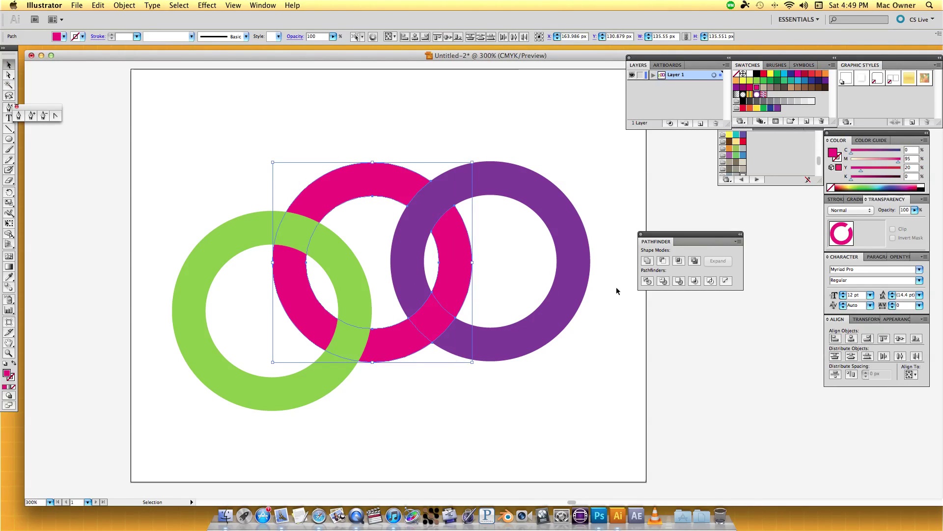
left_click(680, 280)
Step: Rearrange the rings into a triangle, with green in front at the top, magenta at lower left and purple at lower right
left_click_drag(379, 137, 399, 321)
left_click_drag(236, 241, 346, 186)
left_click(401, 265)
key("super+shift+bracketright")
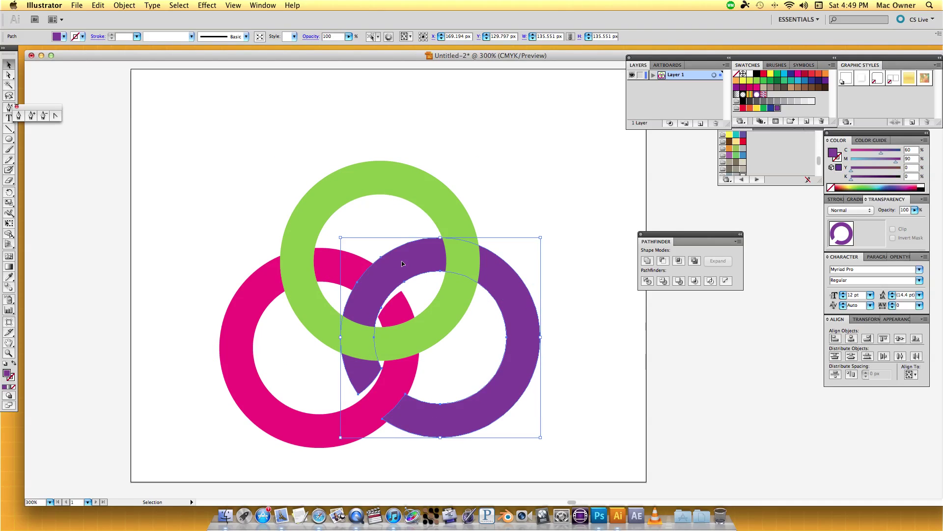
Step: Fit the purple ring into the magenta ring's gaps and move all three rings up towards the artboard's centre
left_click_drag(402, 264, 399, 273)
left_click_drag(229, 159, 562, 396)
left_click_drag(439, 332, 454, 308)
key("a")
left_click(435, 208)
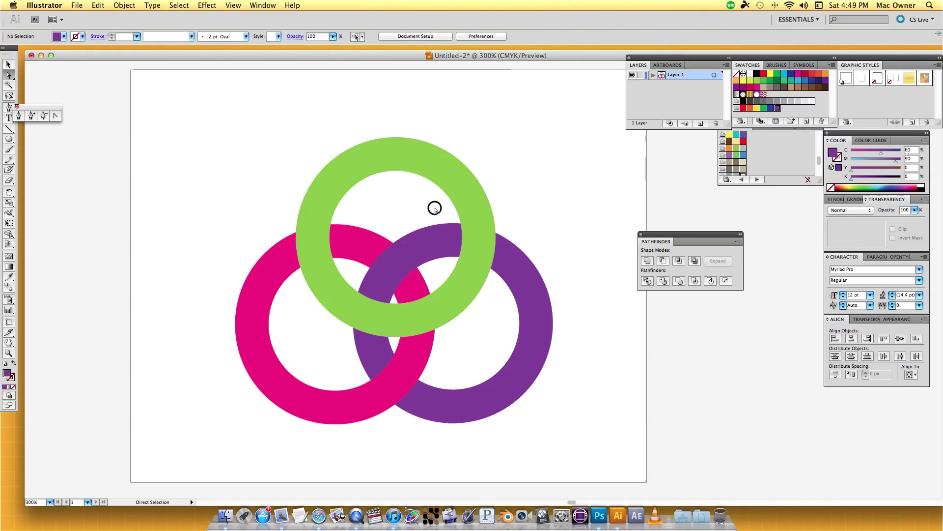
key("slash")
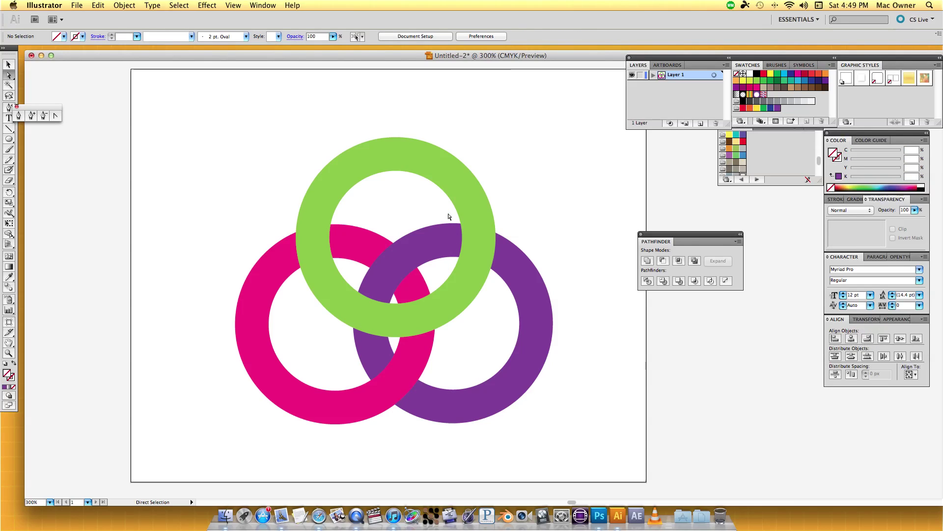
Step: Select all three rings and split them at their overlaps with Pathfinder Divide
key("v")
left_click_drag(216, 144, 512, 352)
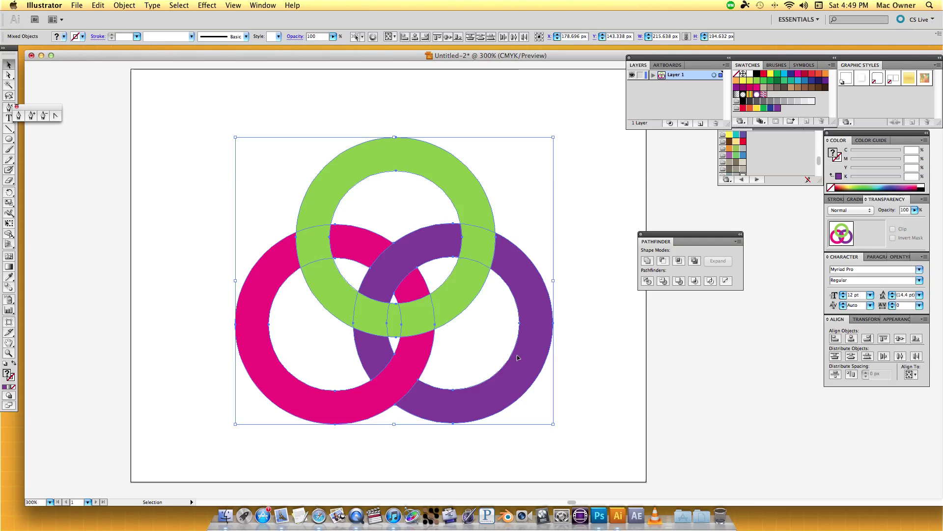
left_click(647, 281)
Step: Recolour the overlap piece on the green ring's left side with the magenta sampled from the magenta ring
left_click(8, 75)
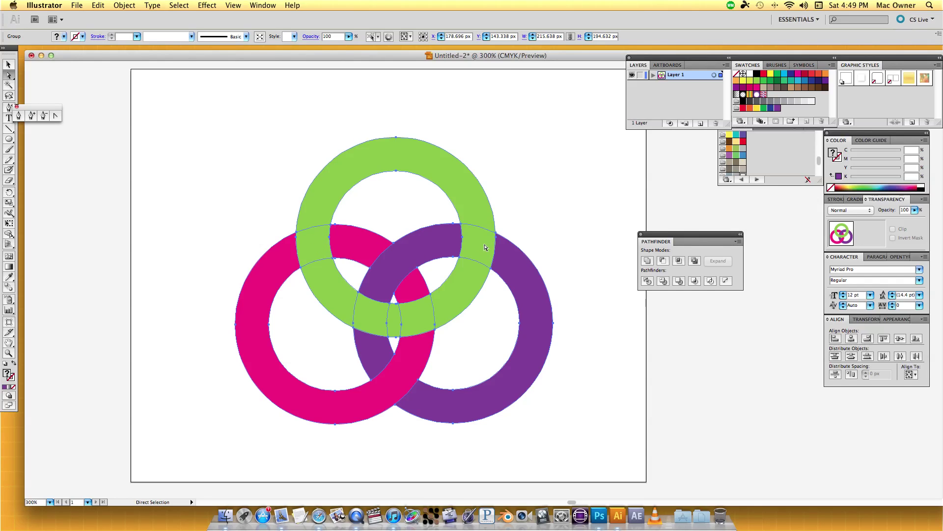
left_click(305, 248)
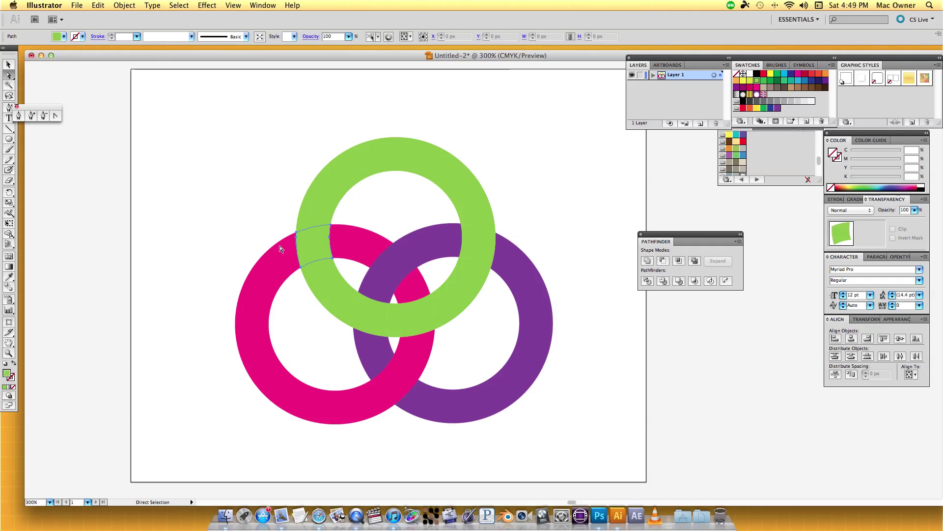
left_click(9, 277)
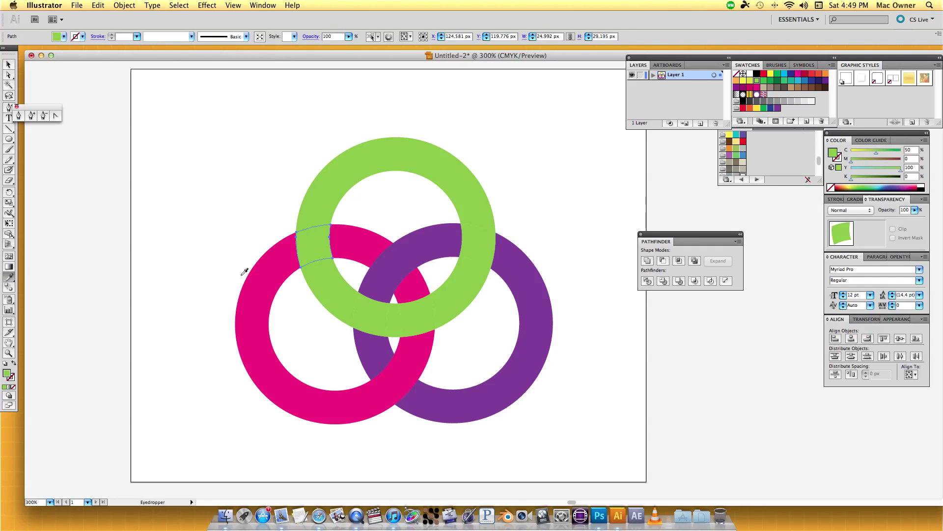
left_click(278, 268)
Step: Recolour the overlap piece on the green ring's right side with the purple sampled from the purple ring
left_click(9, 75)
left_click(487, 246)
left_click(9, 277)
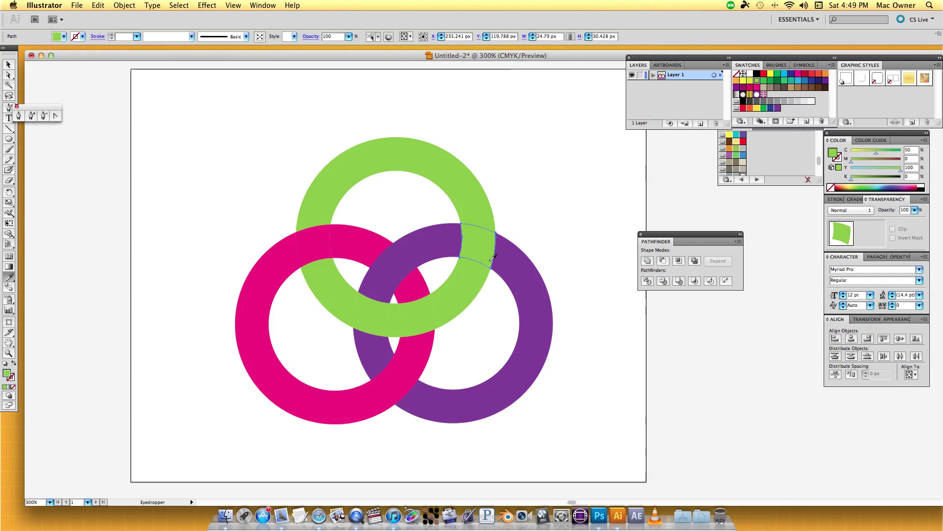
left_click(528, 258)
Step: Move all three rings slightly up the artboard, deselect them, and move the Pathfinder panel away from the artwork to beneath the swatch library
left_click(8, 65)
left_click(177, 192)
left_click_drag(194, 164, 565, 417)
left_click_drag(445, 312, 445, 300)
left_click(591, 352)
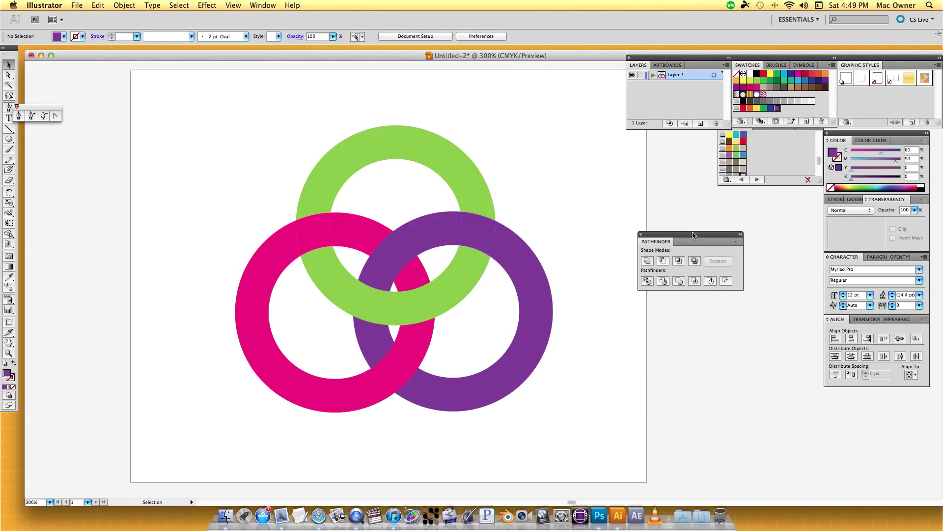
left_click_drag(691, 232, 772, 188)
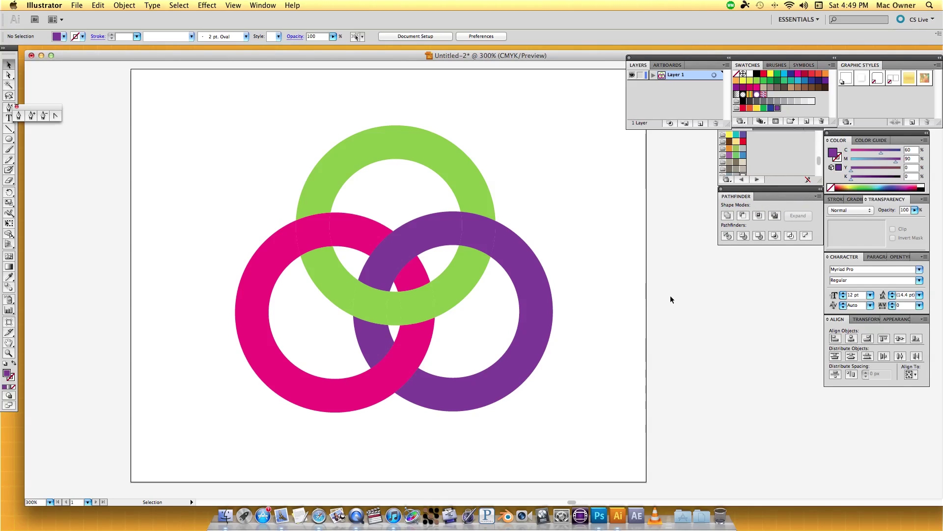